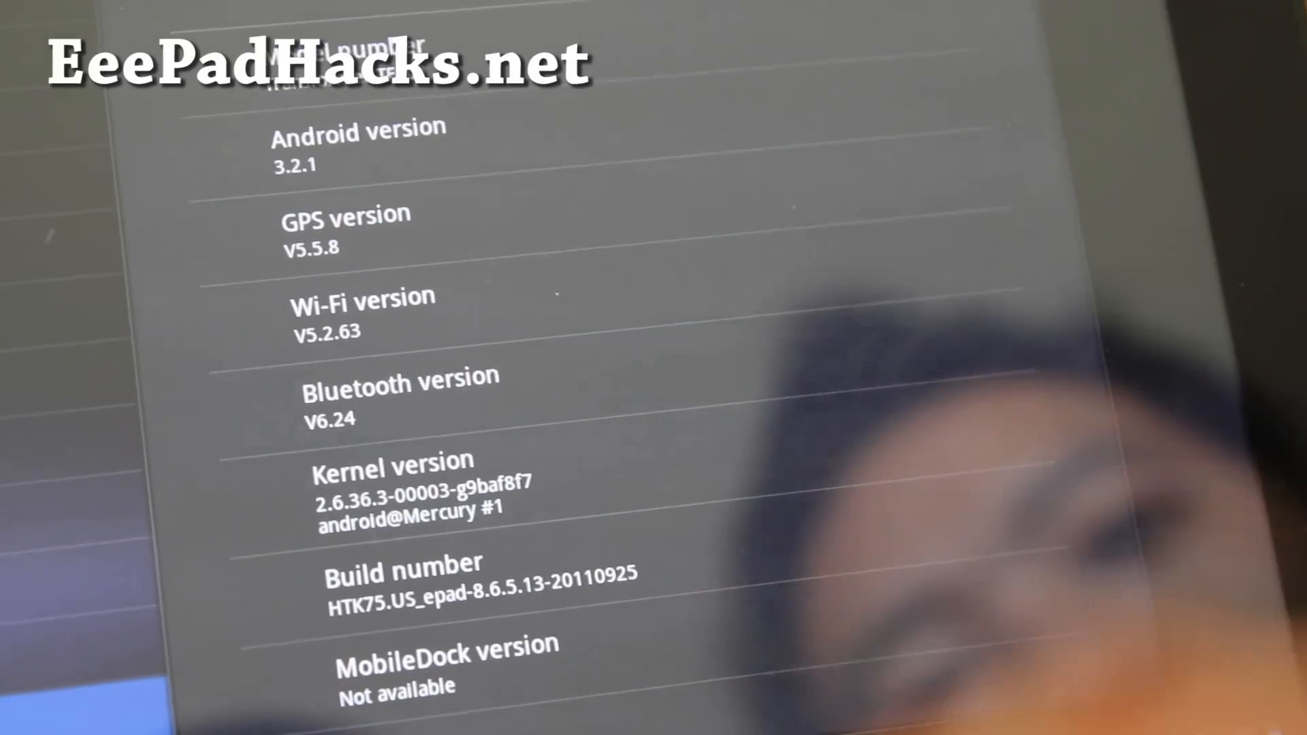
scroll(654, 368, "up", 5)
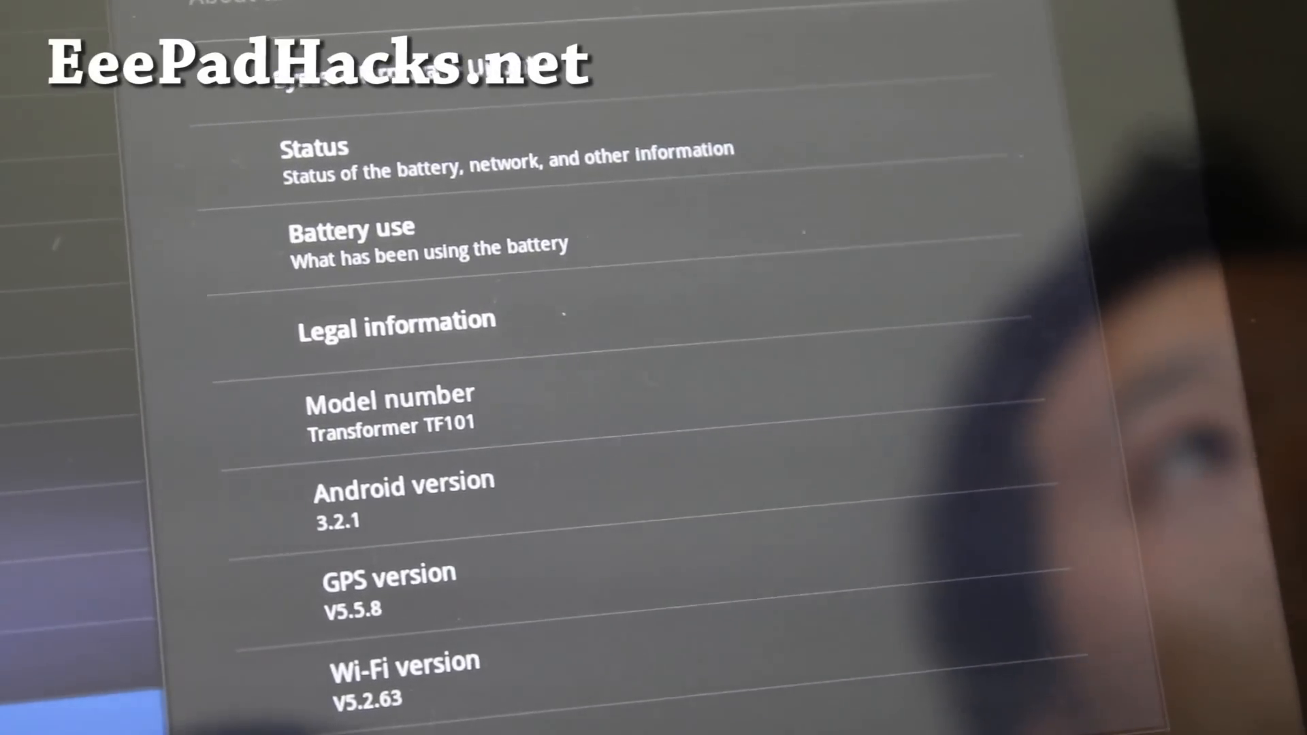
scroll(654, 368, "down", 5)
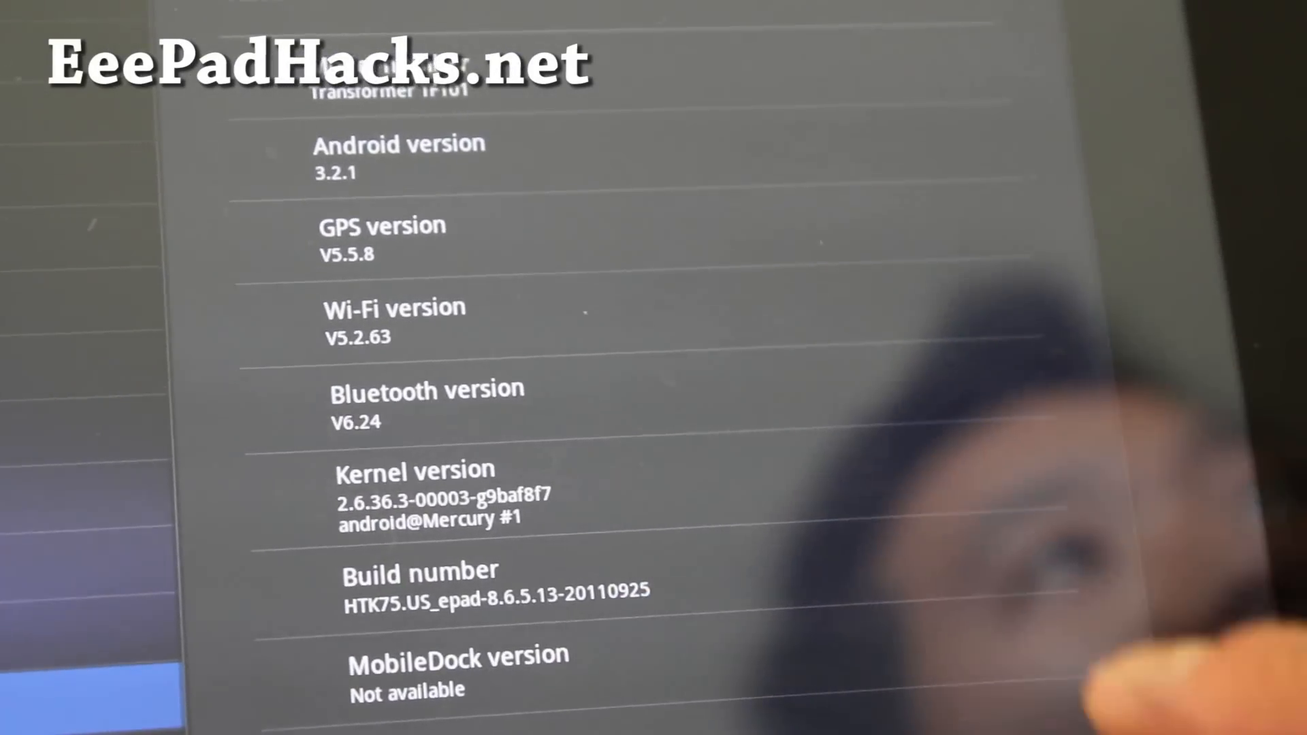
scroll(654, 367, "up", 5)
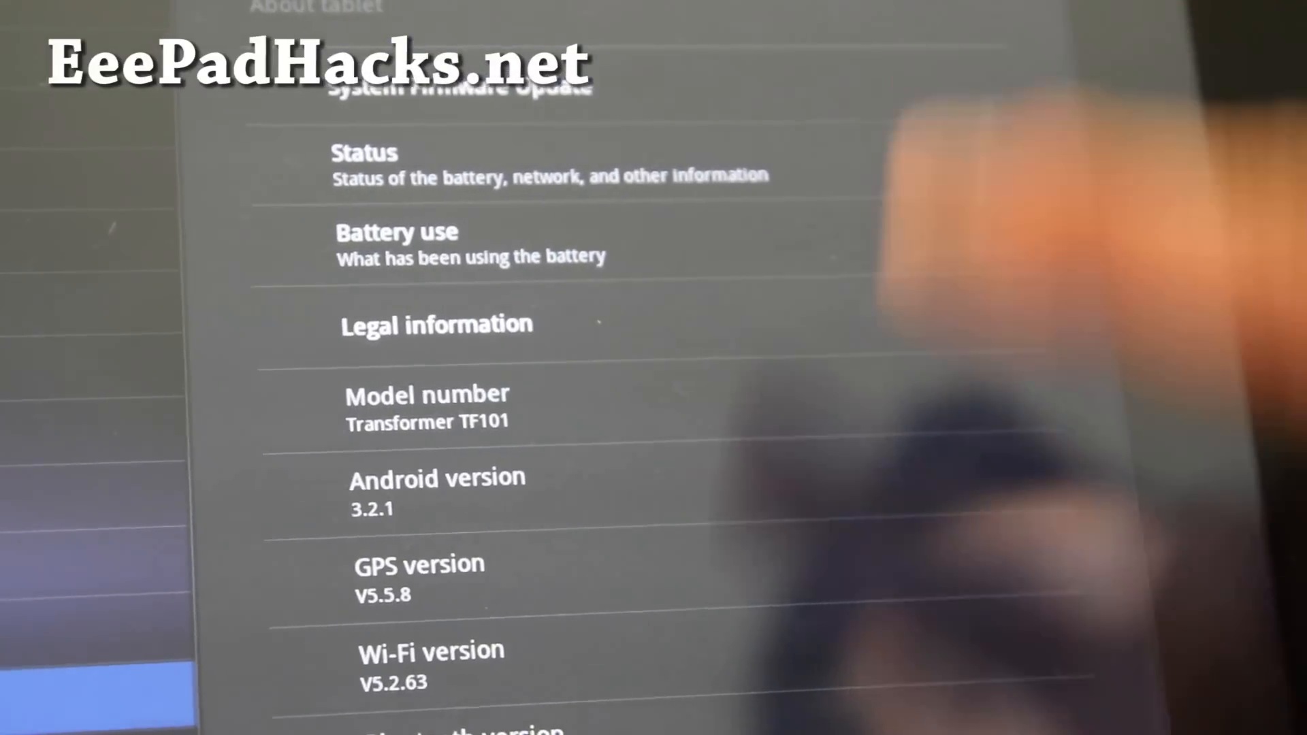
scroll(653, 408, "down", 5)
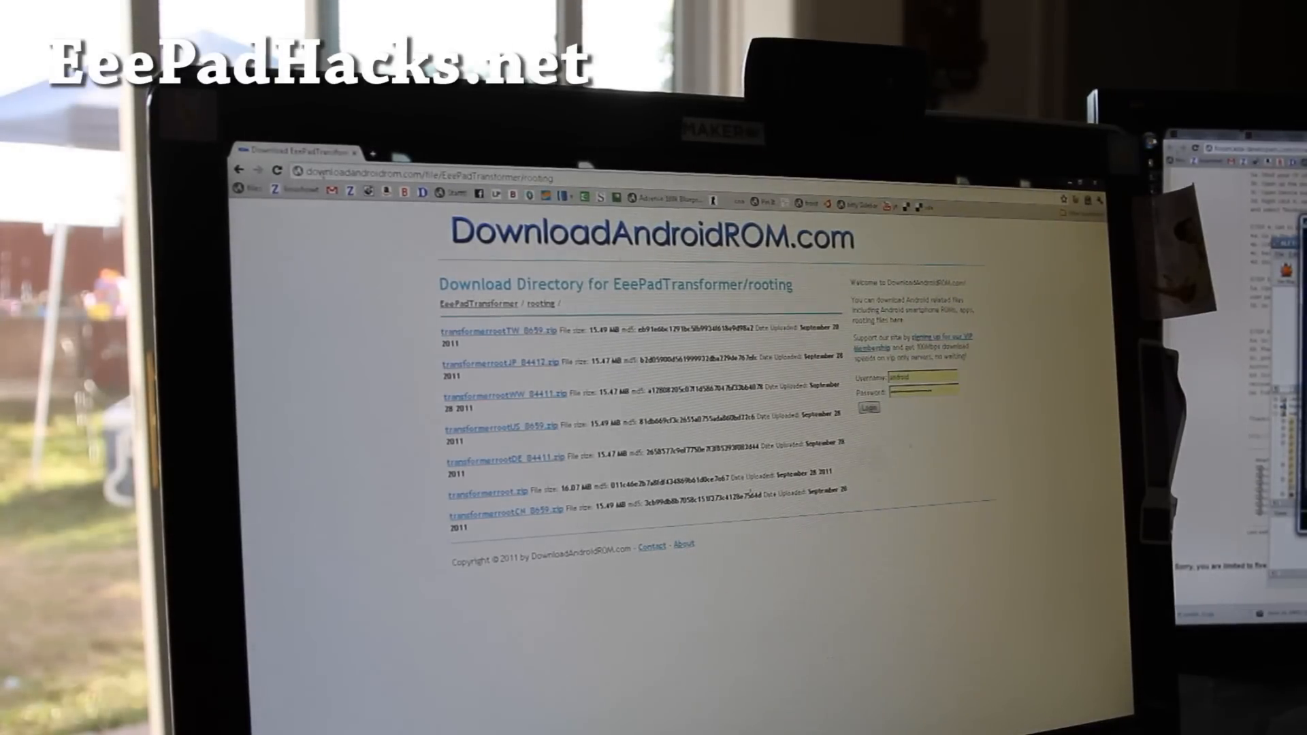
key("super")
left_click(1270, 298)
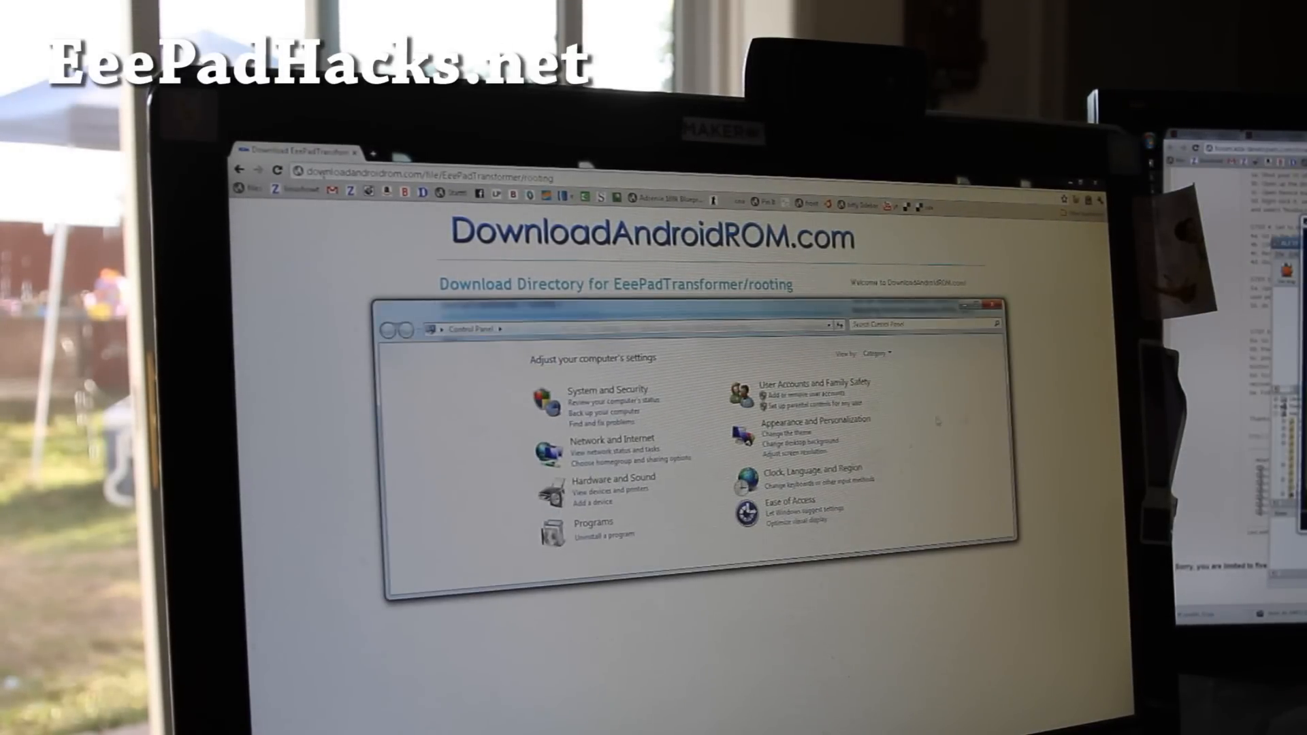
left_click(629, 484)
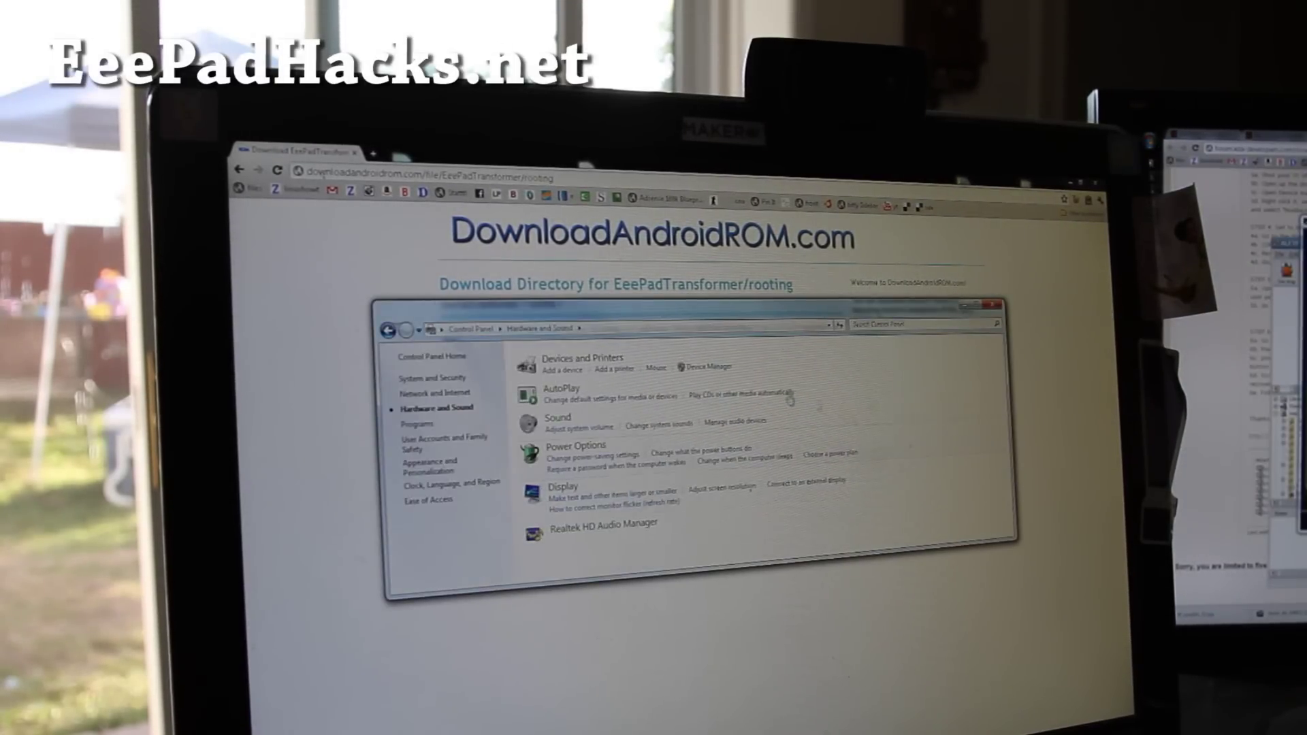
left_click(725, 366)
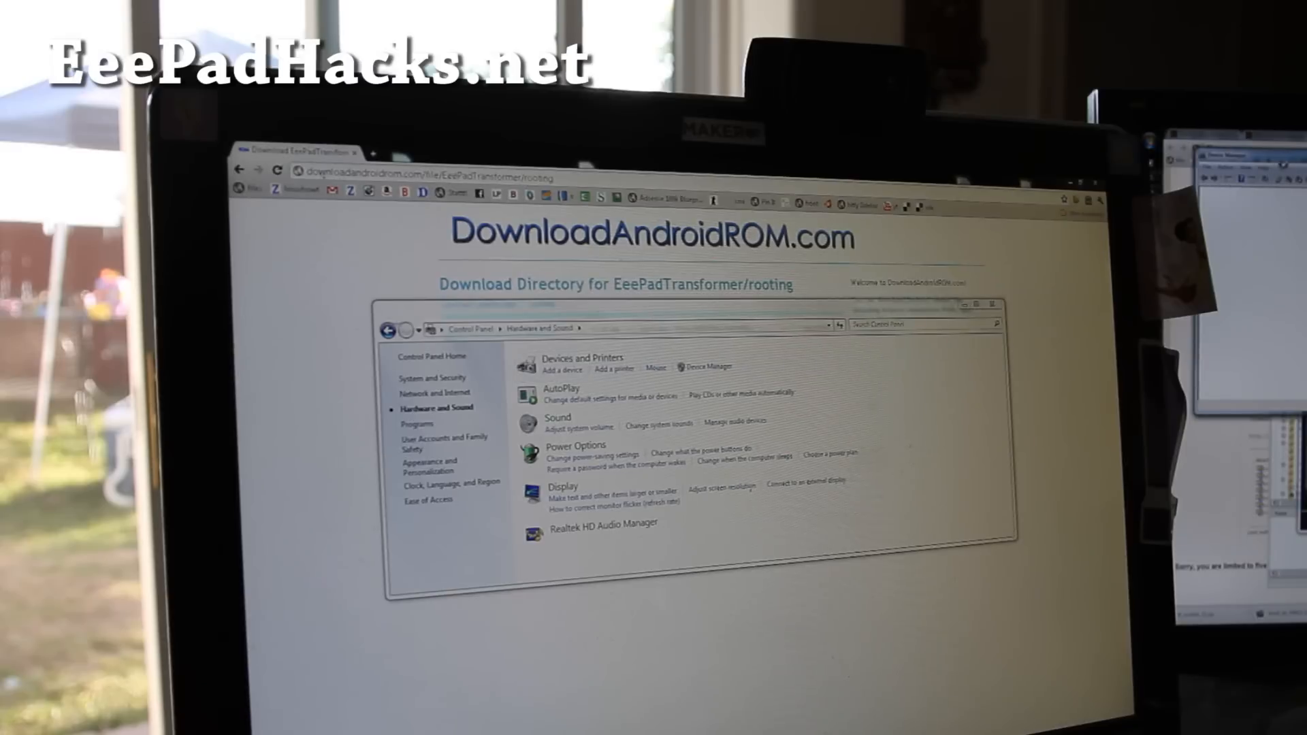
left_click_drag(1289, 166, 590, 253)
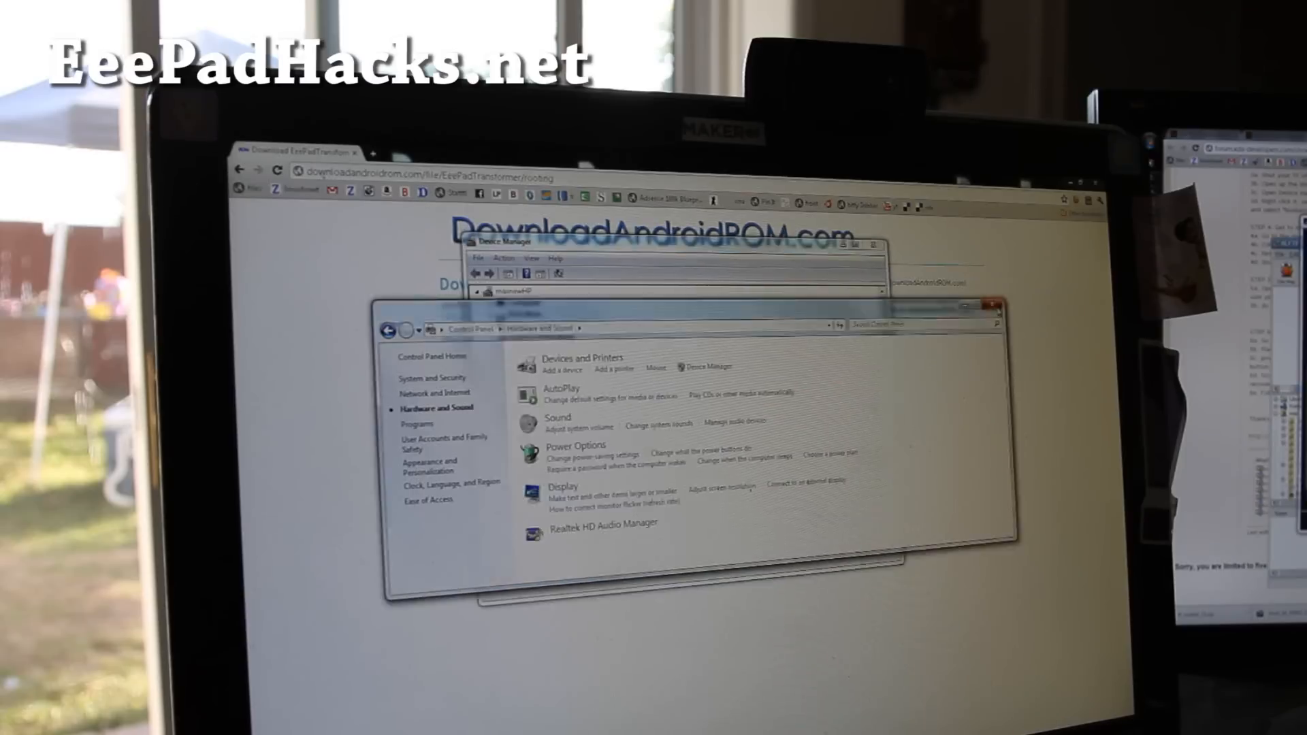
scroll(680, 441, "down", 1)
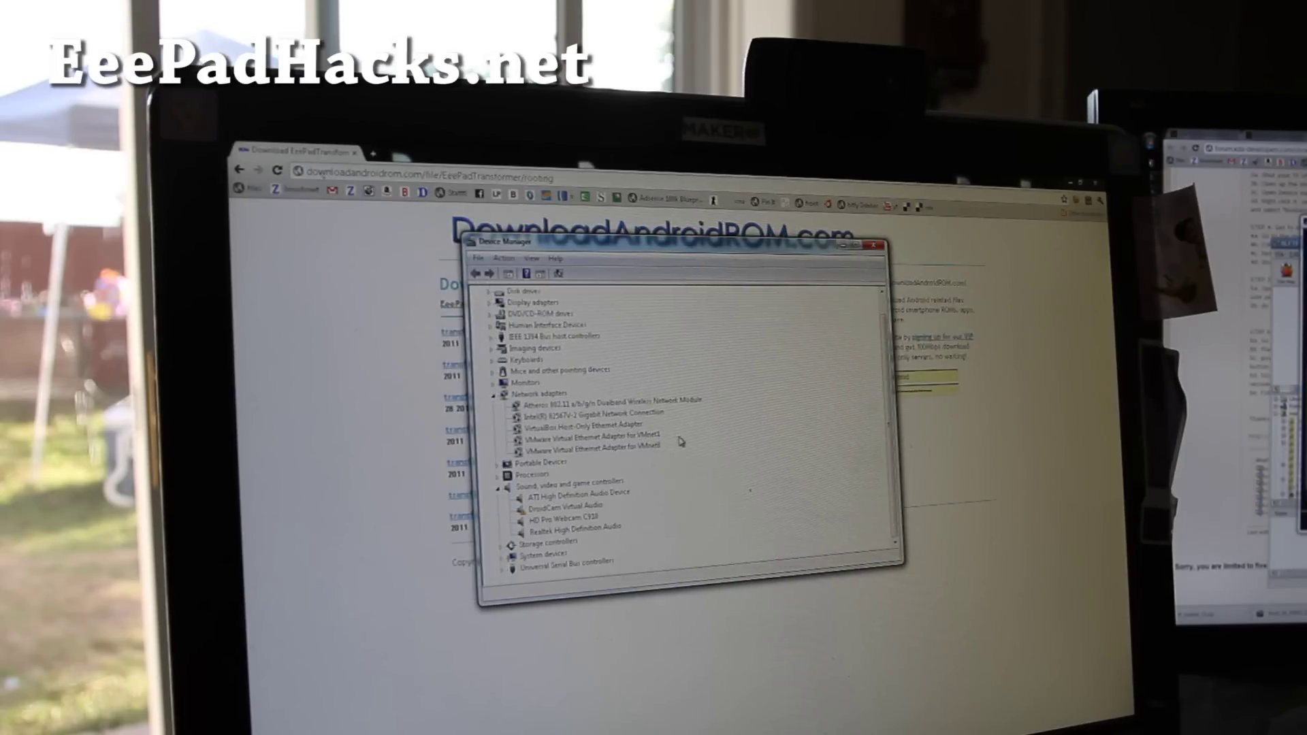
left_click(508, 564)
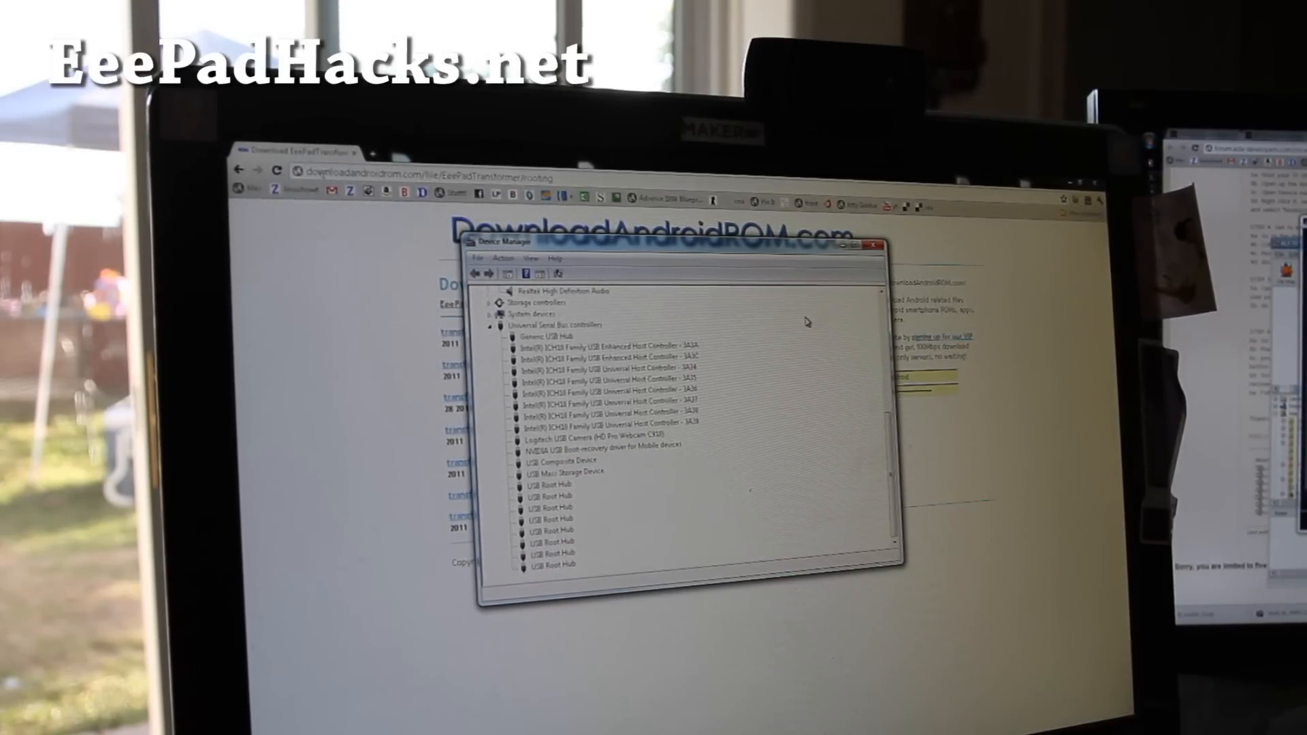
left_click(877, 247)
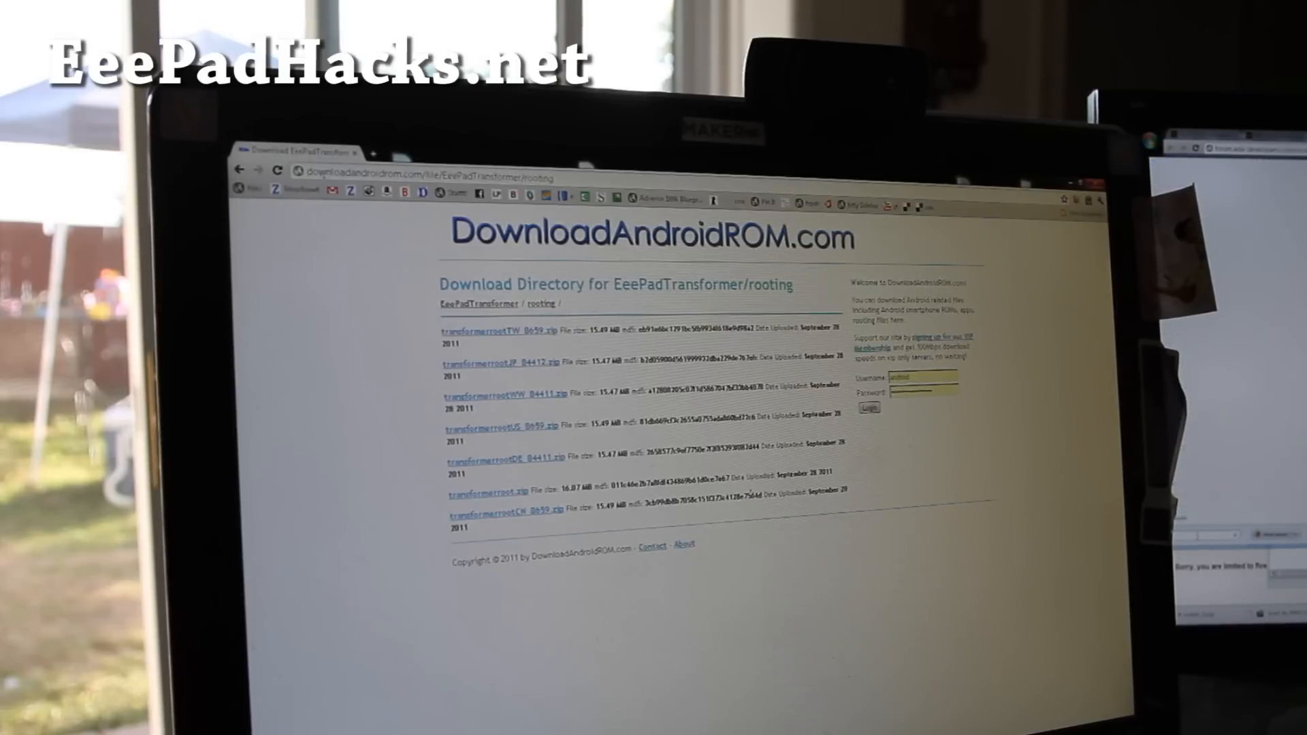
left_click(1266, 235)
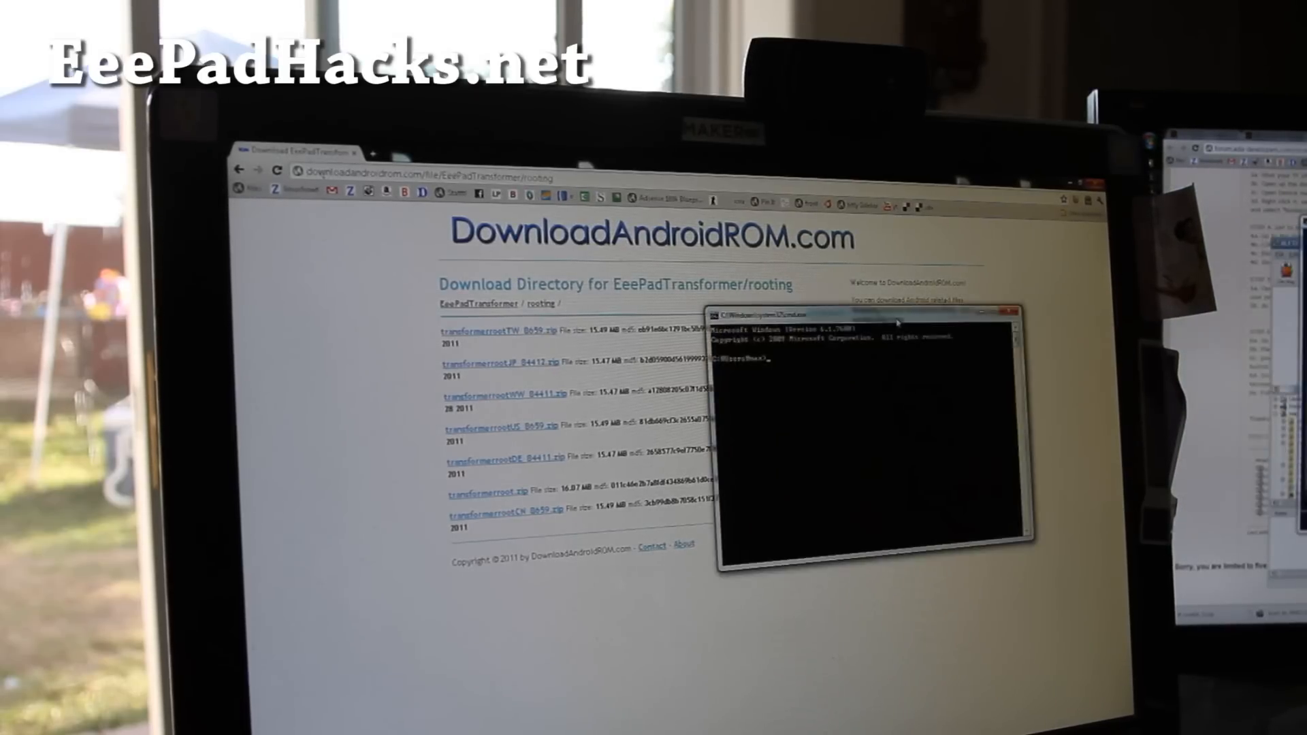
- Change into the transformerrootUS_8659 folder, completing its name with Tab
left_click_drag(898, 309, 735, 320)
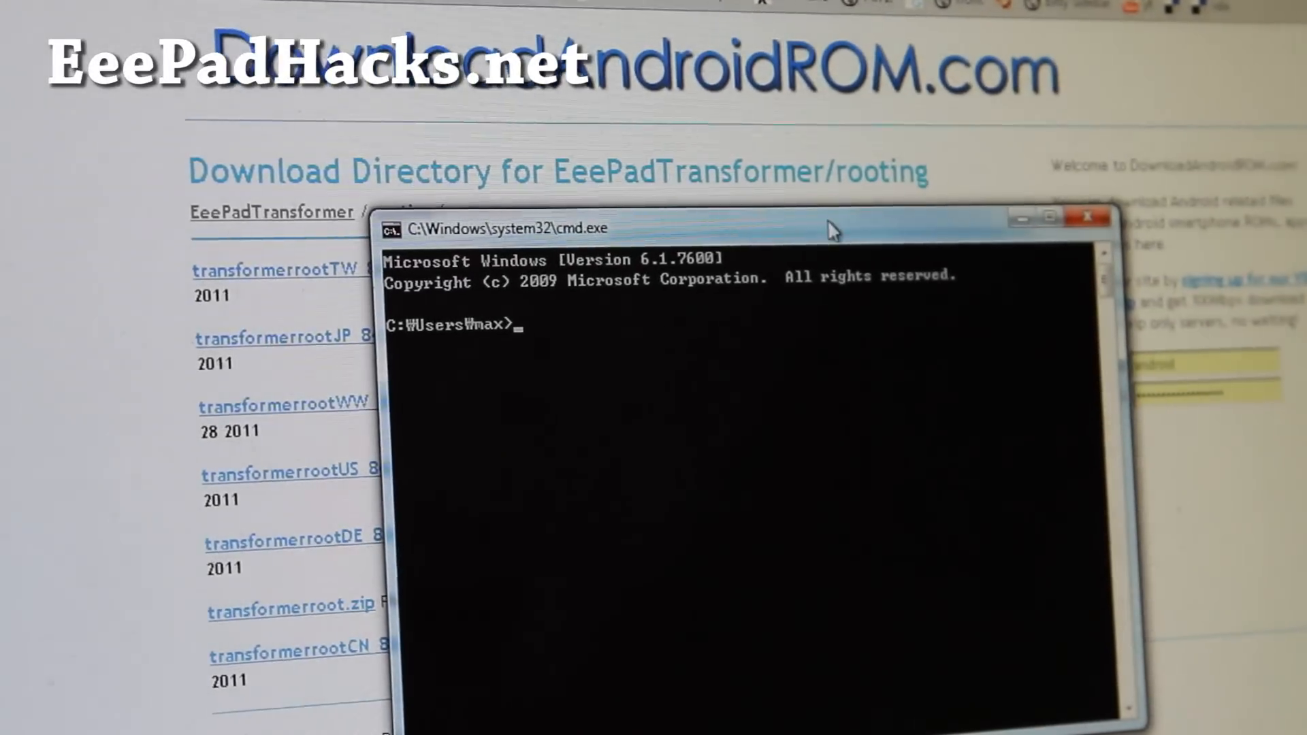
left_click_drag(820, 233, 764, 147)
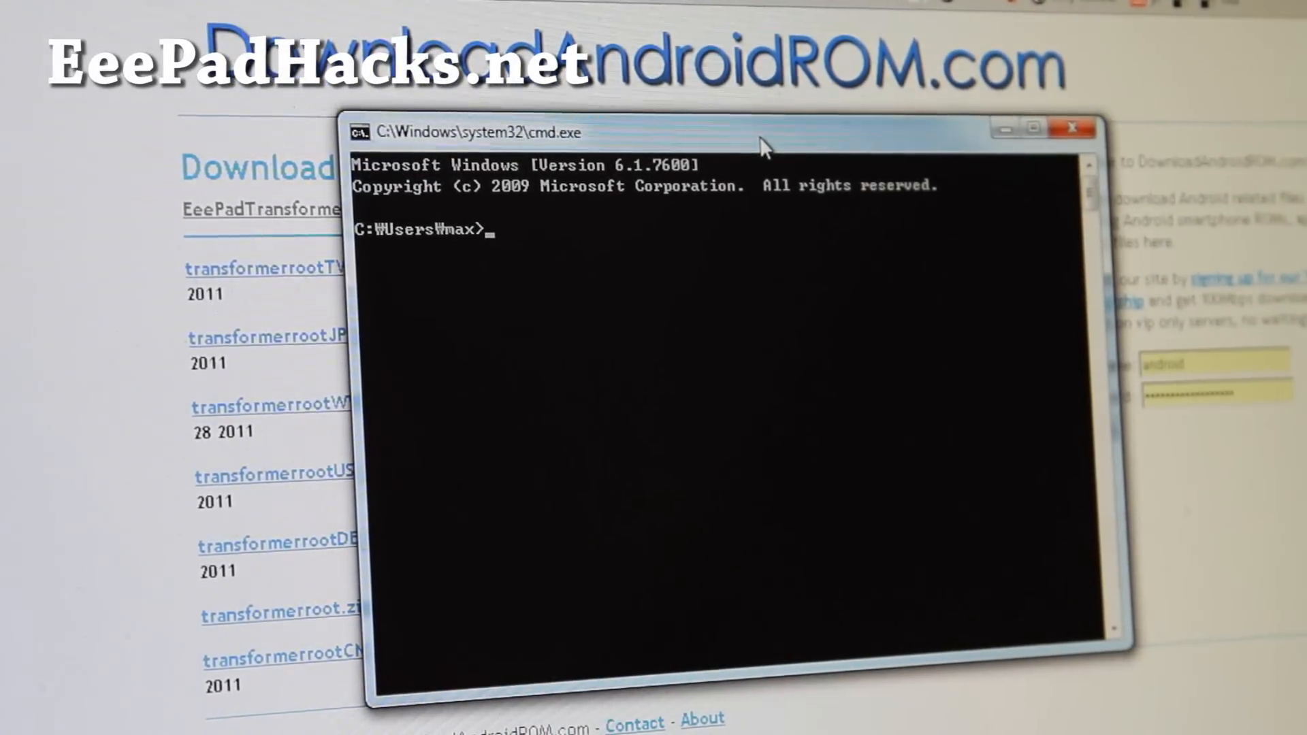
type("cd \\/")
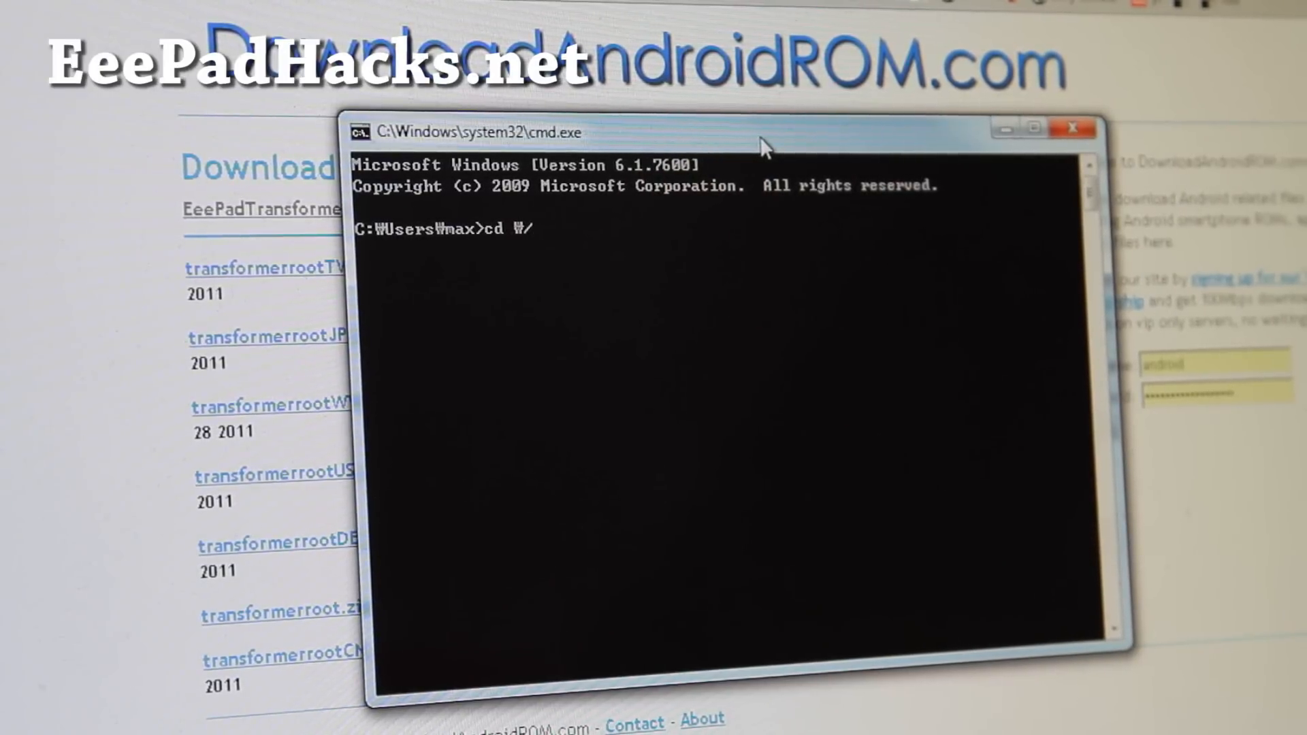
key("BackSpace")
key("BackSpace")
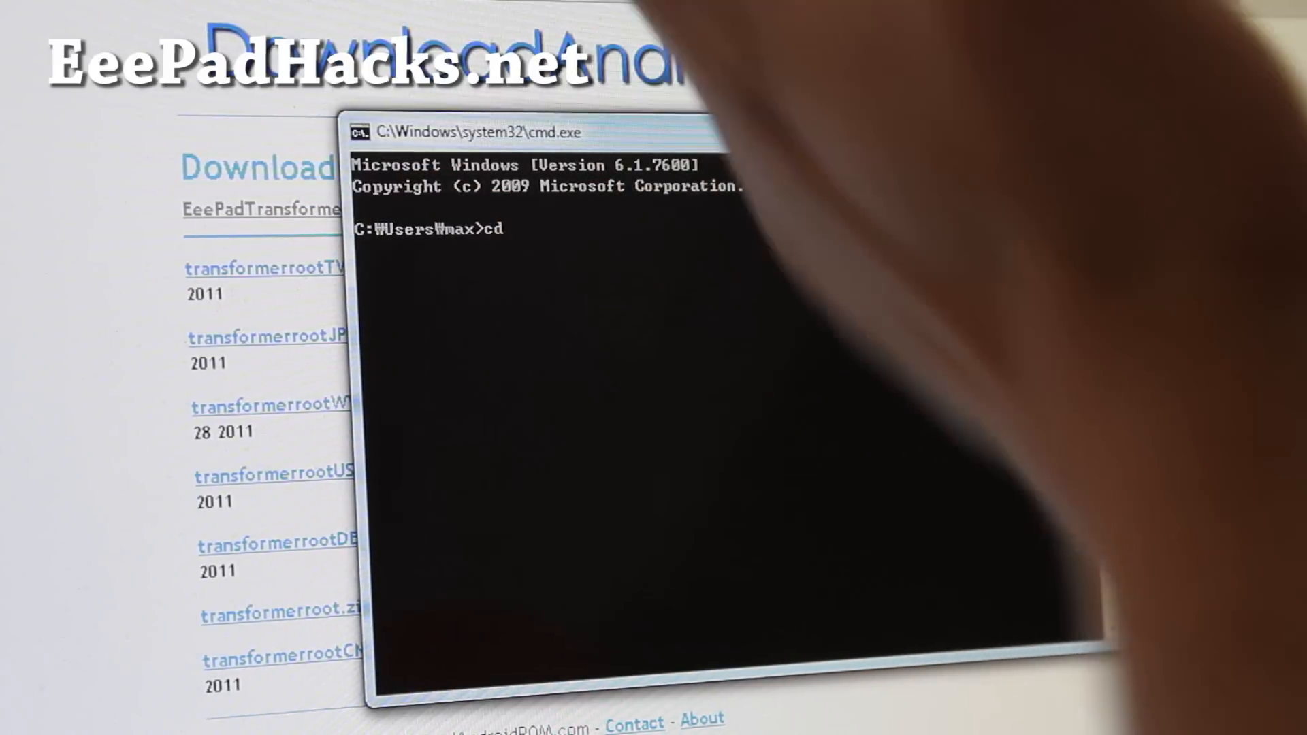
type("\\")
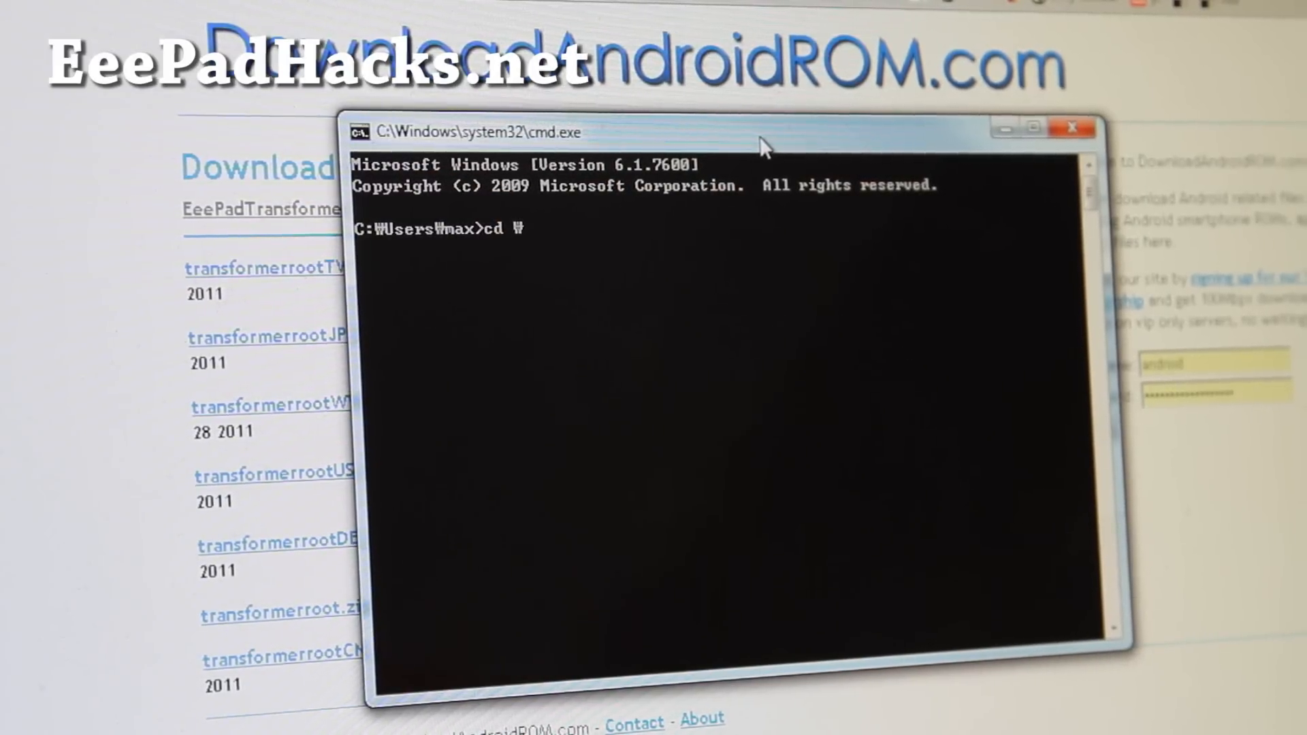
key("Tab")
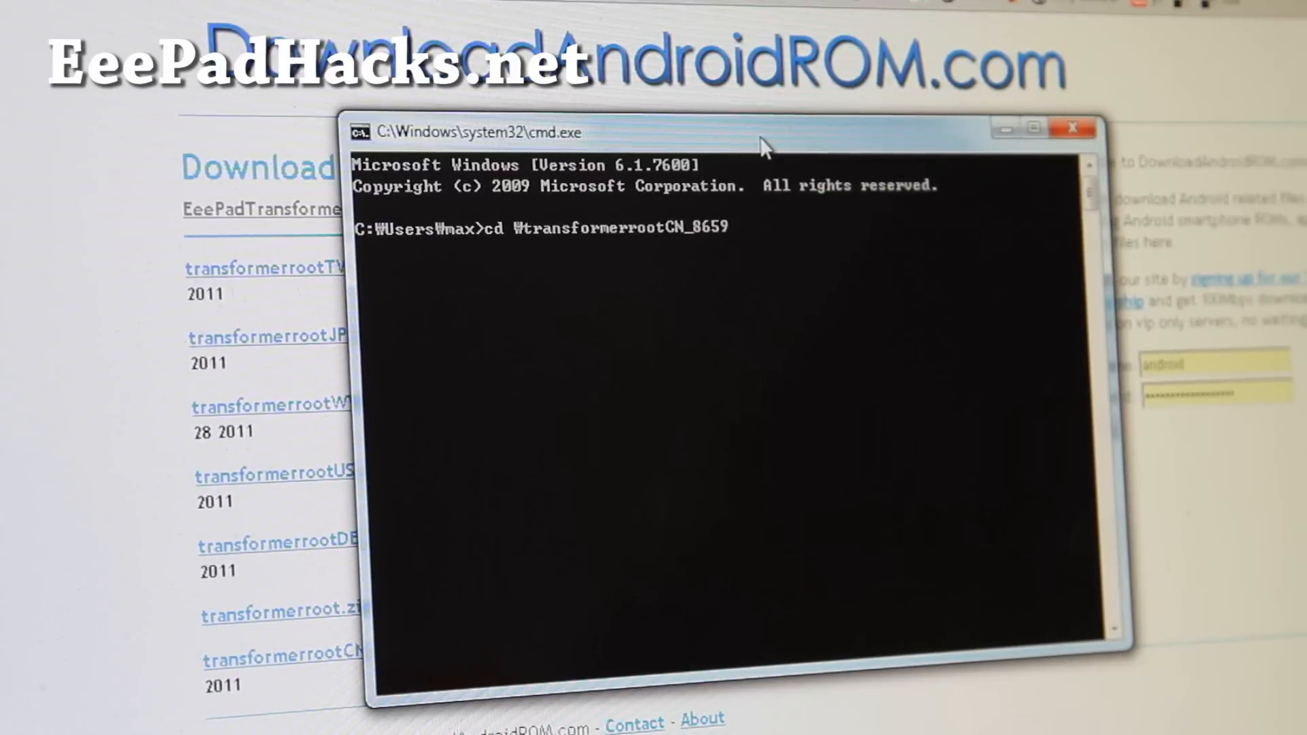
key("Tab")
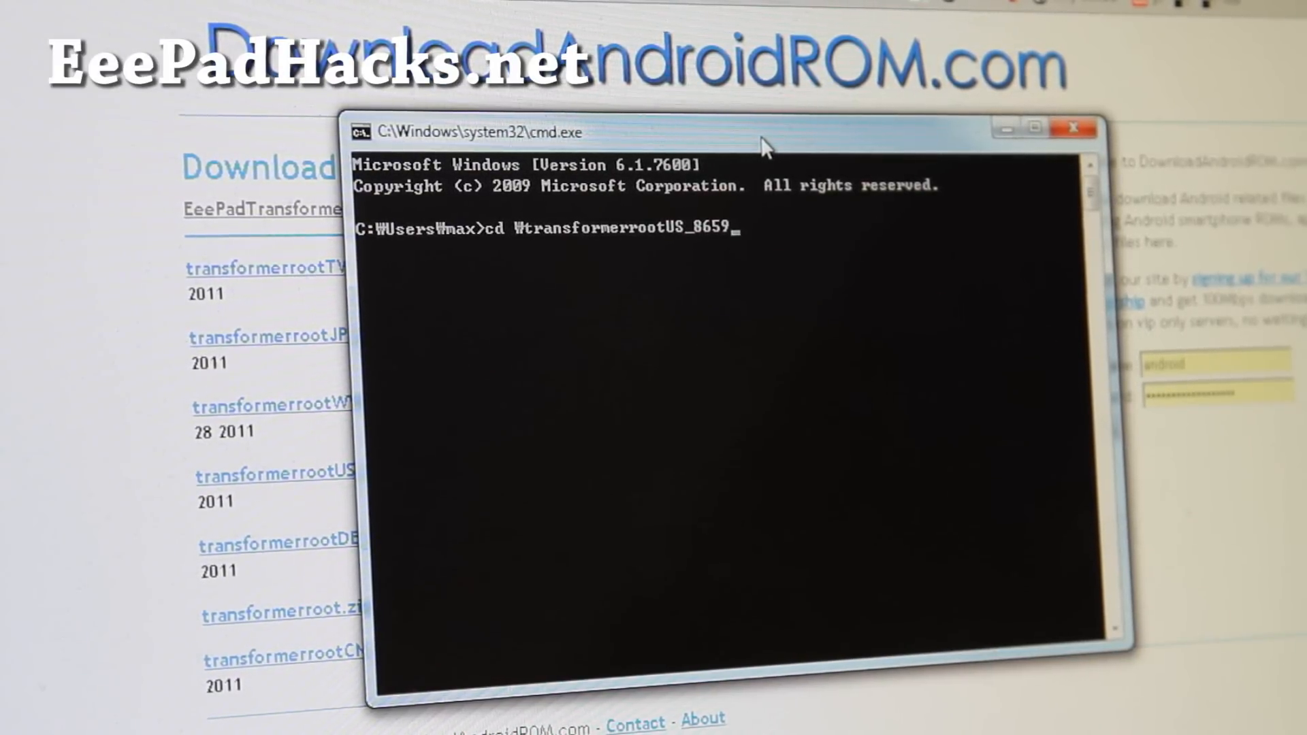
key("Return")
type("d")
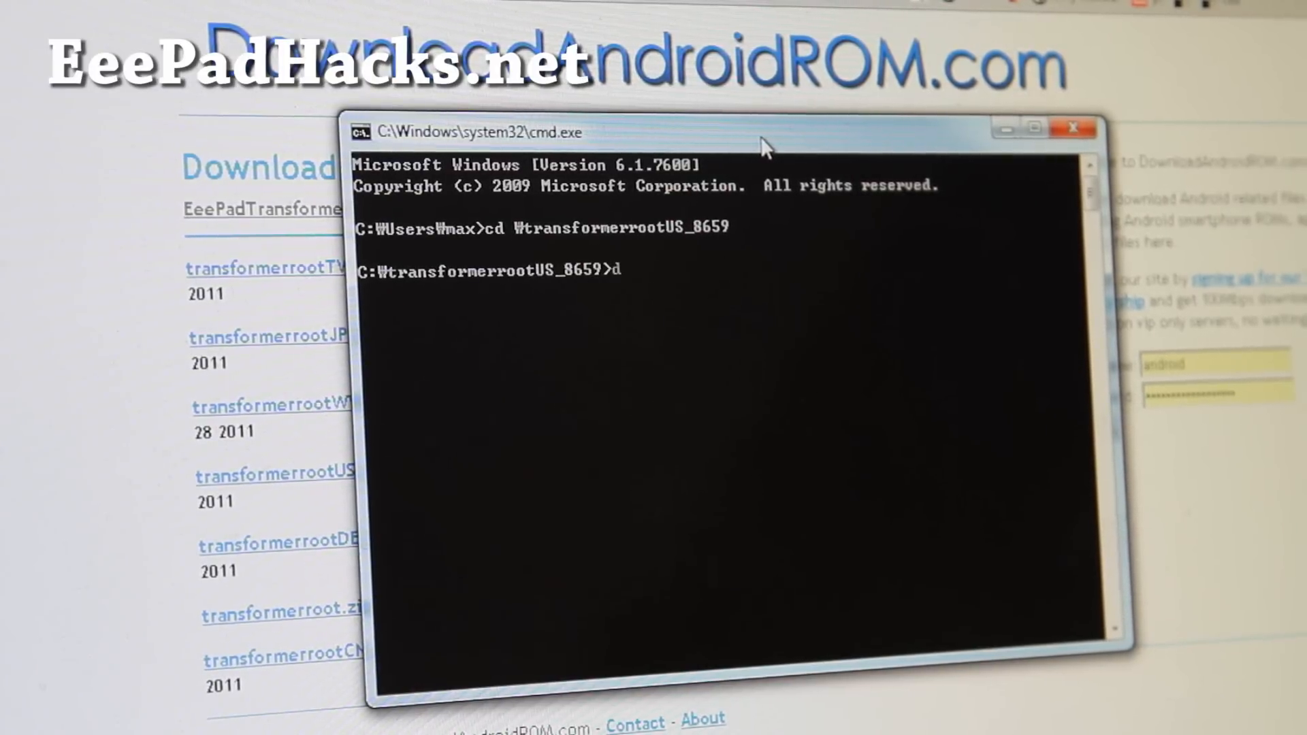
type("ir")
- List the folder's files with dir and launch root.bat to flash the tablet
key("Return")
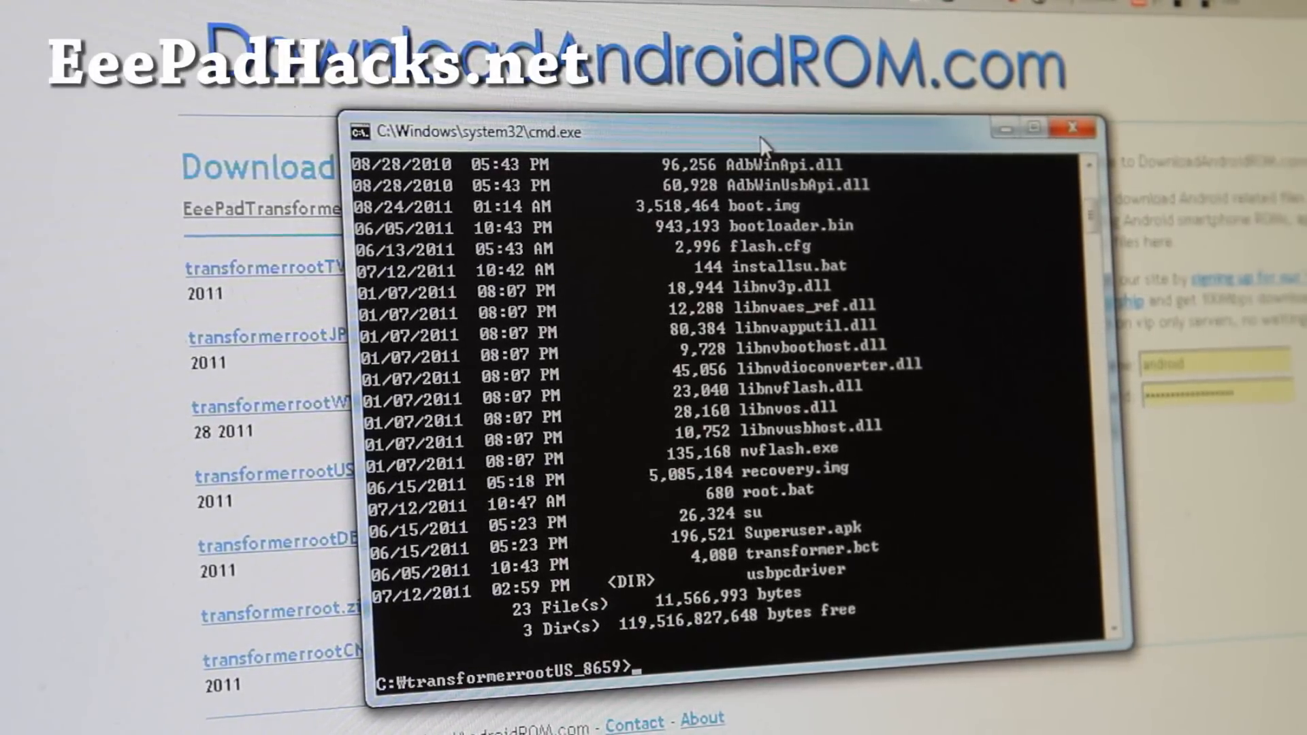
type("roi")
key("BackSpace")
type("ot.bat")
key("Return")
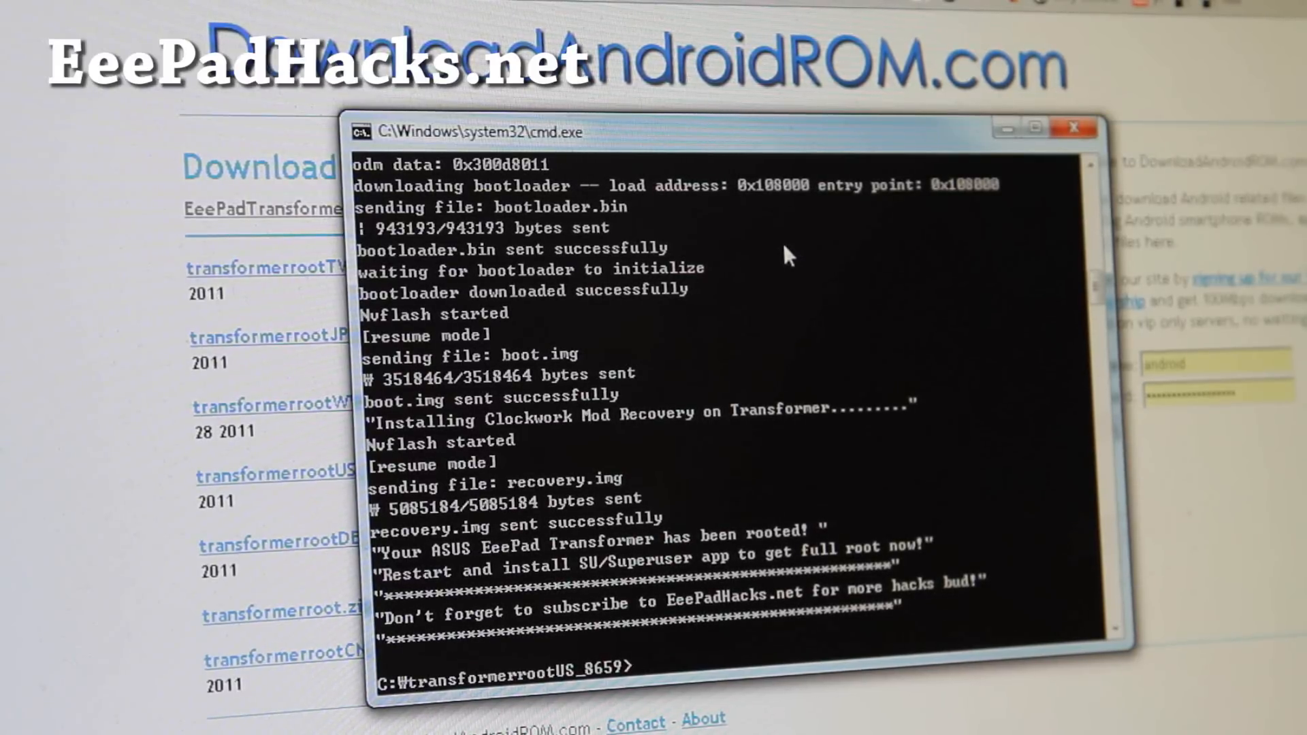
- Let root.bat finish sending boot.img and recovery.img until the Transformer is reported rooted
left_click(1077, 127)
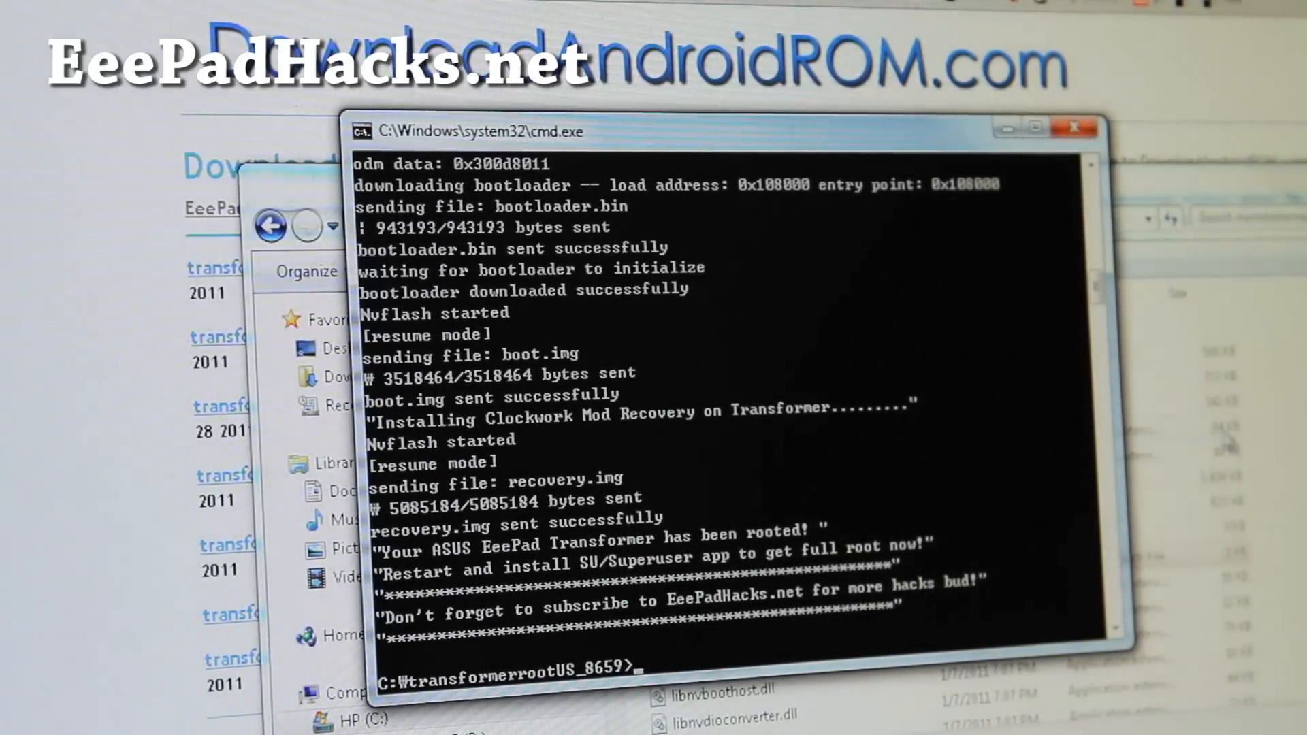
- Run installsu.bat to push su and Superuser.apk, then reboot the tablet with adb reboot
left_click(1266, 200)
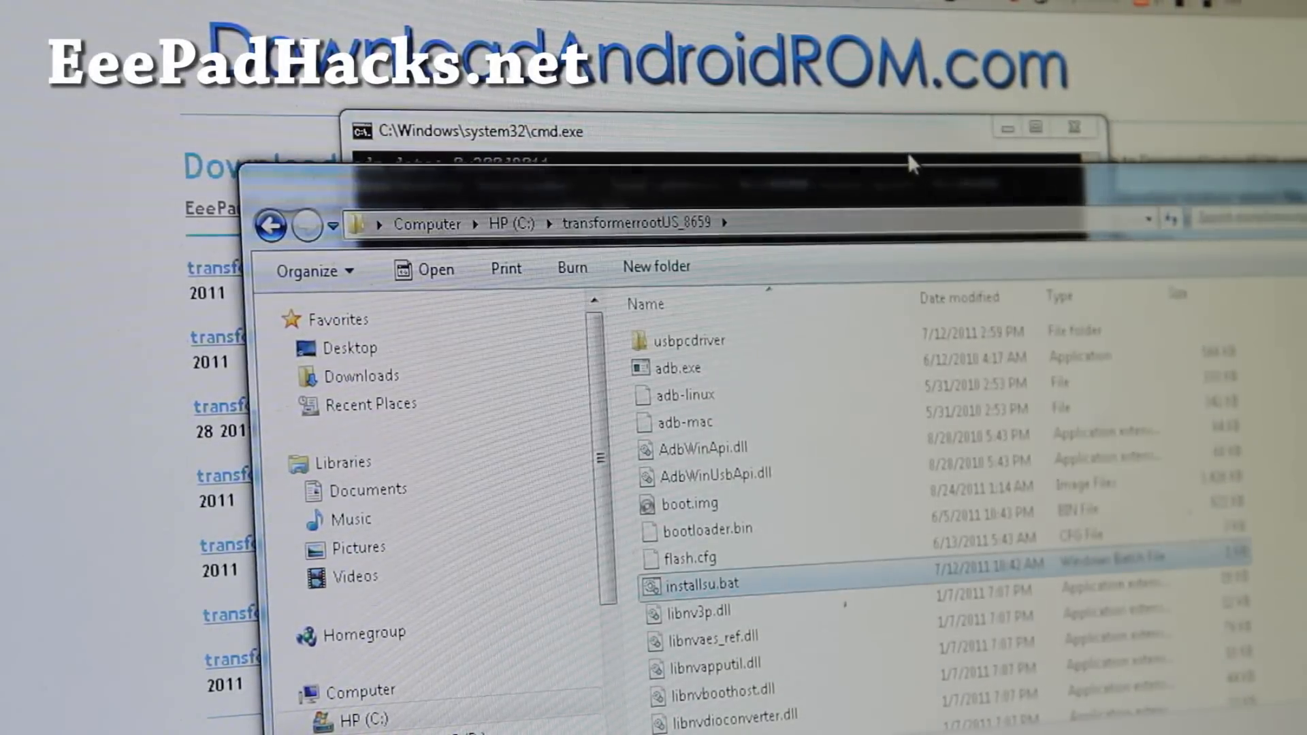
left_click(908, 152)
type("instal")
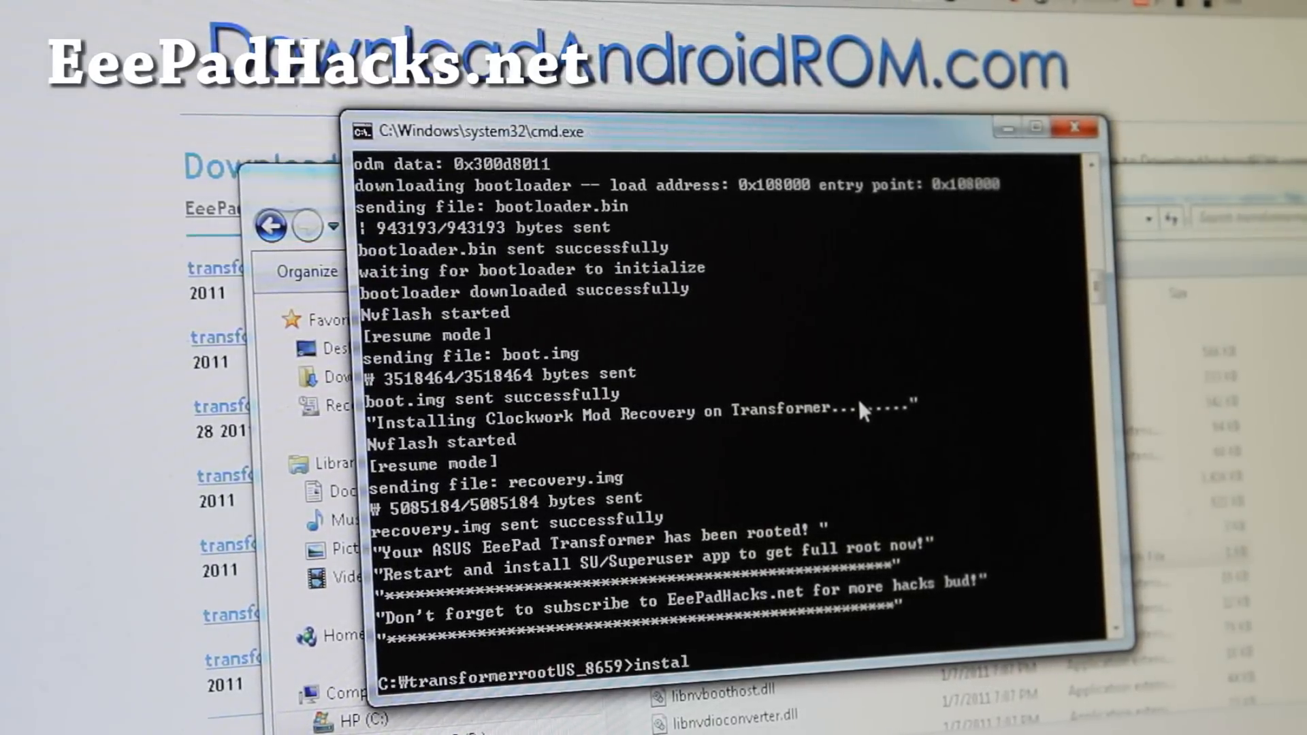
type("lsu.bat")
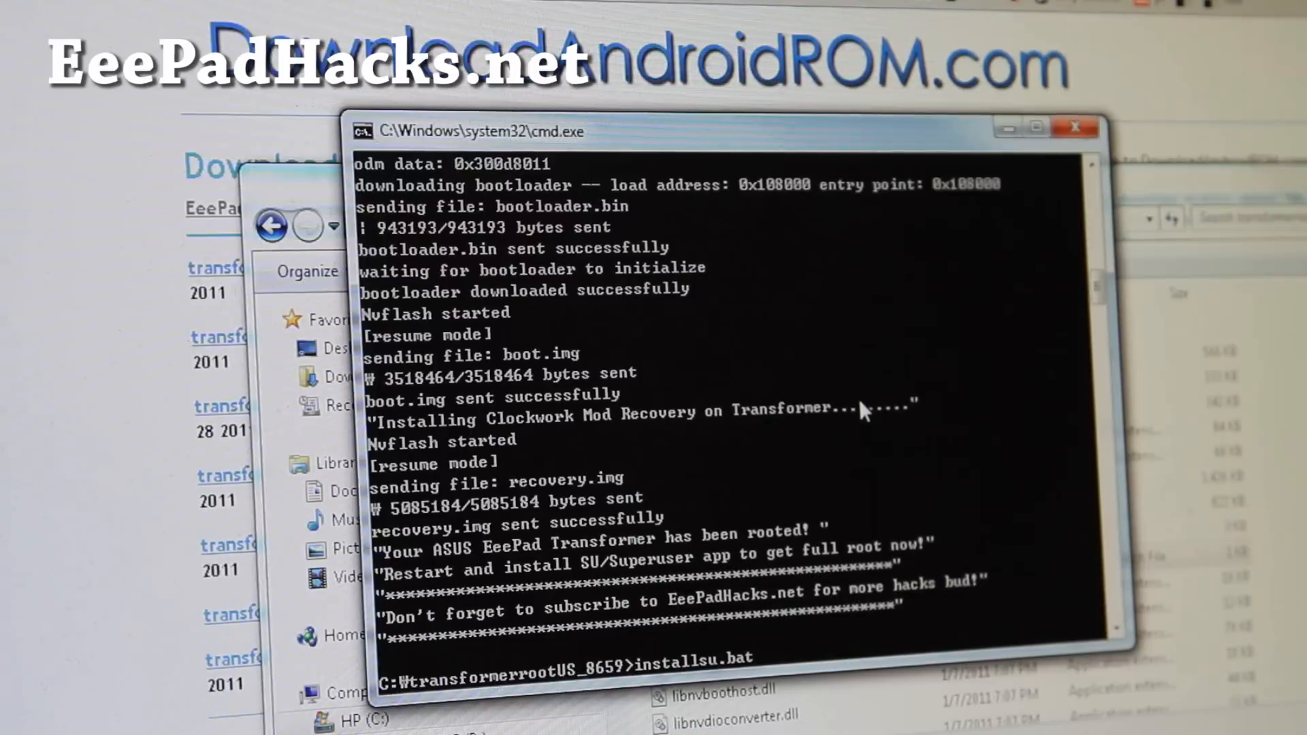
key("Return")
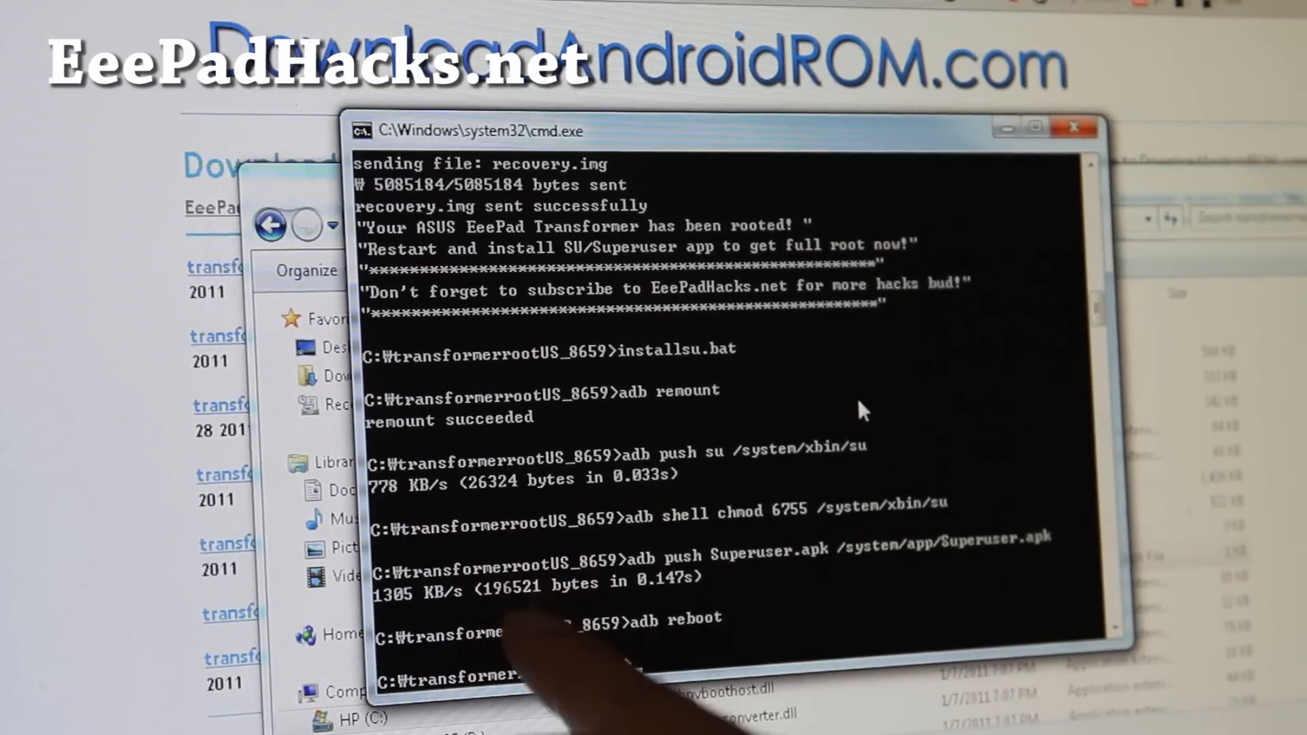
type("adb reboot")
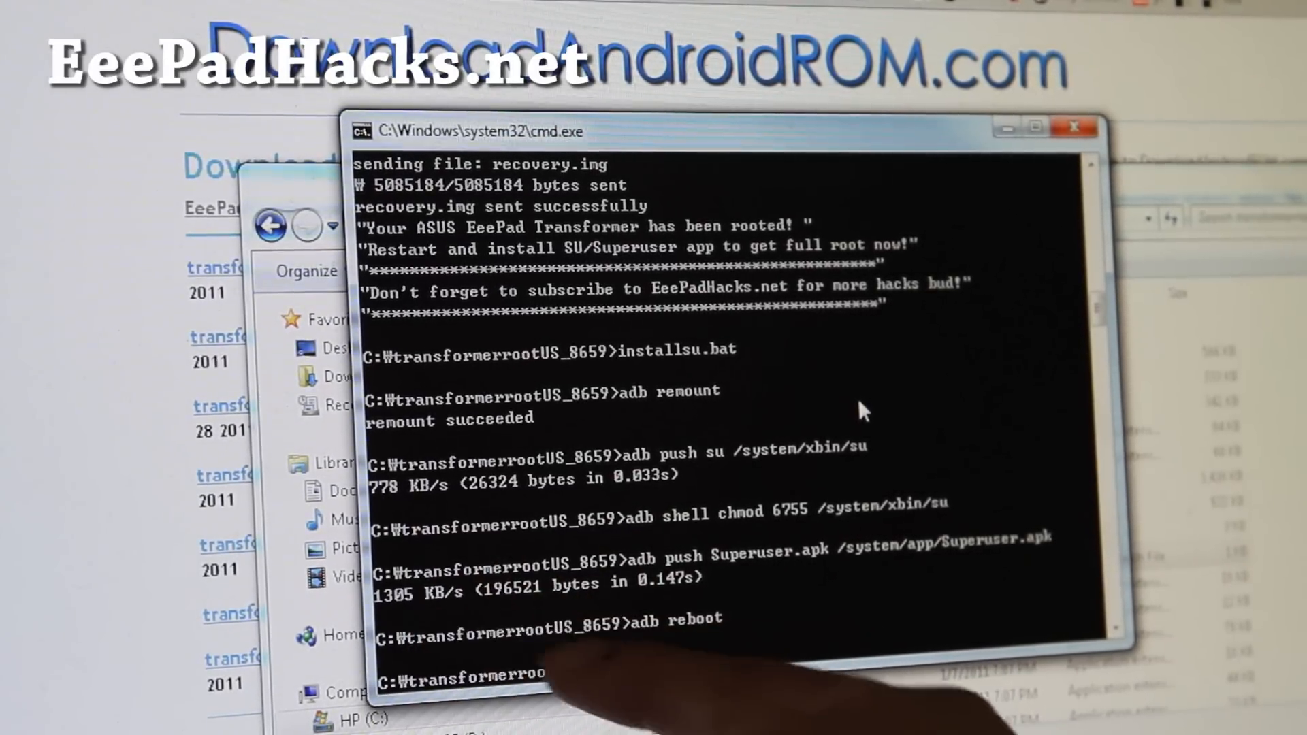
key("Return")
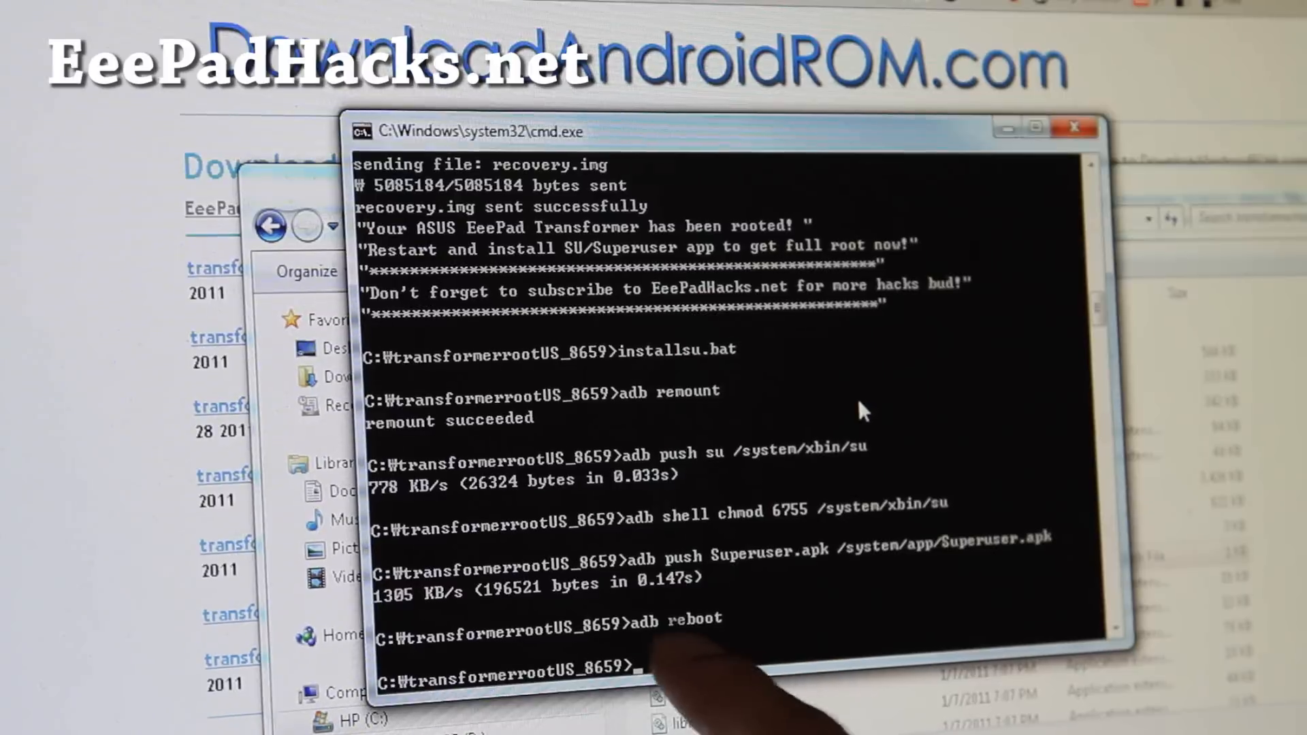